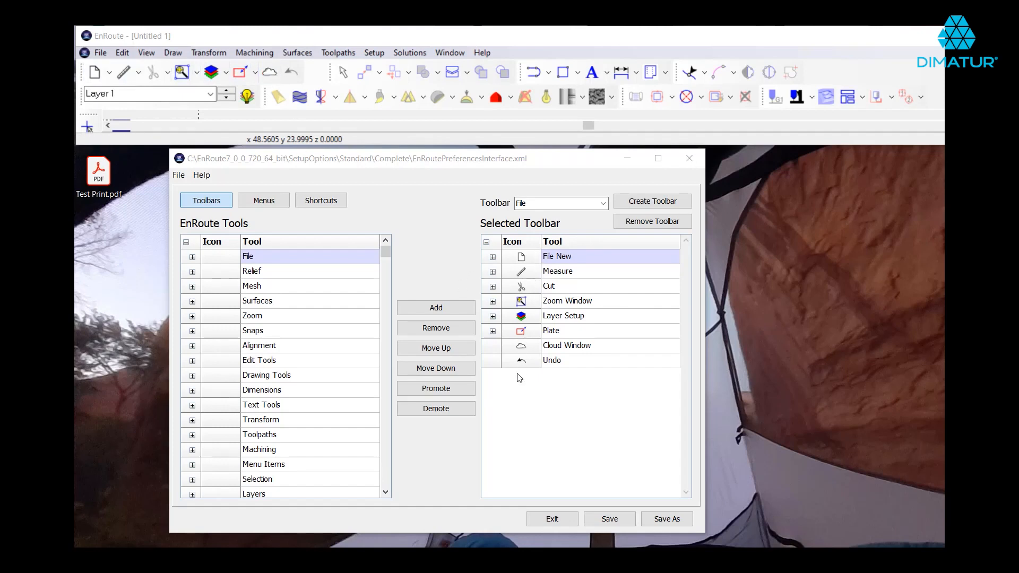
Step: Compare the File New and Measure flyouts in EnRoute with their nested tools in the File toolbar's tool list
click(111, 77)
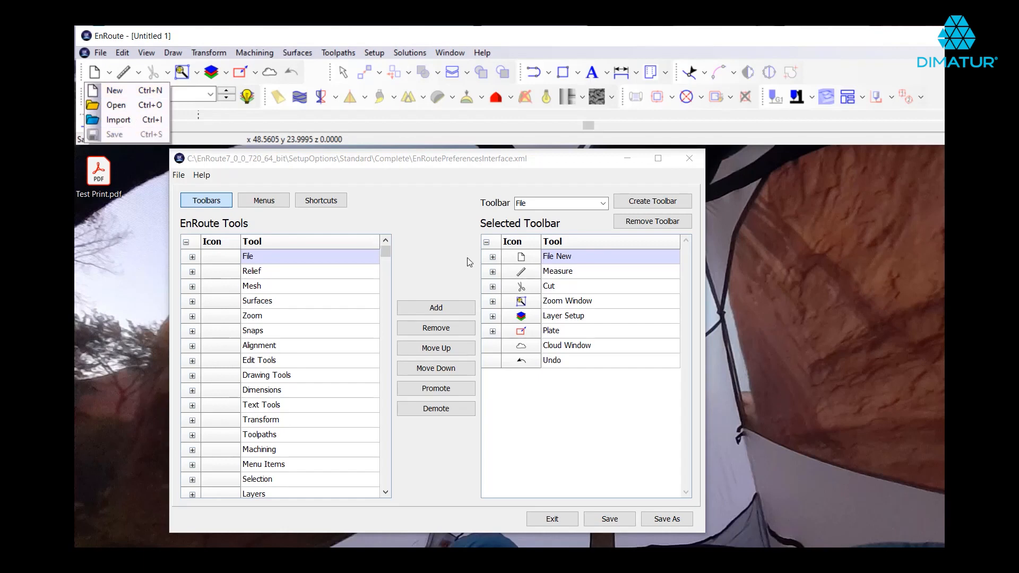
click(493, 259)
click(493, 258)
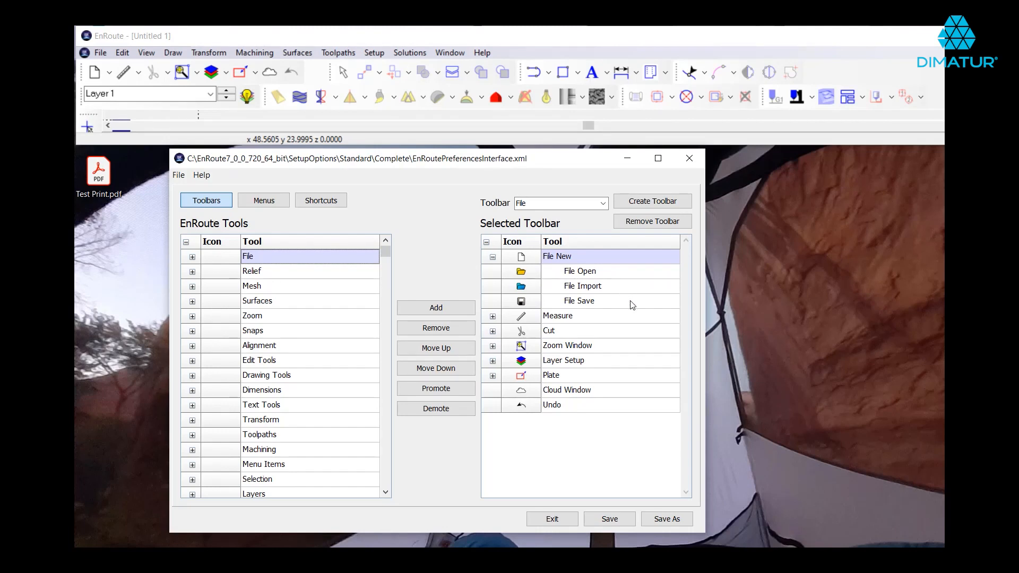
click(492, 317)
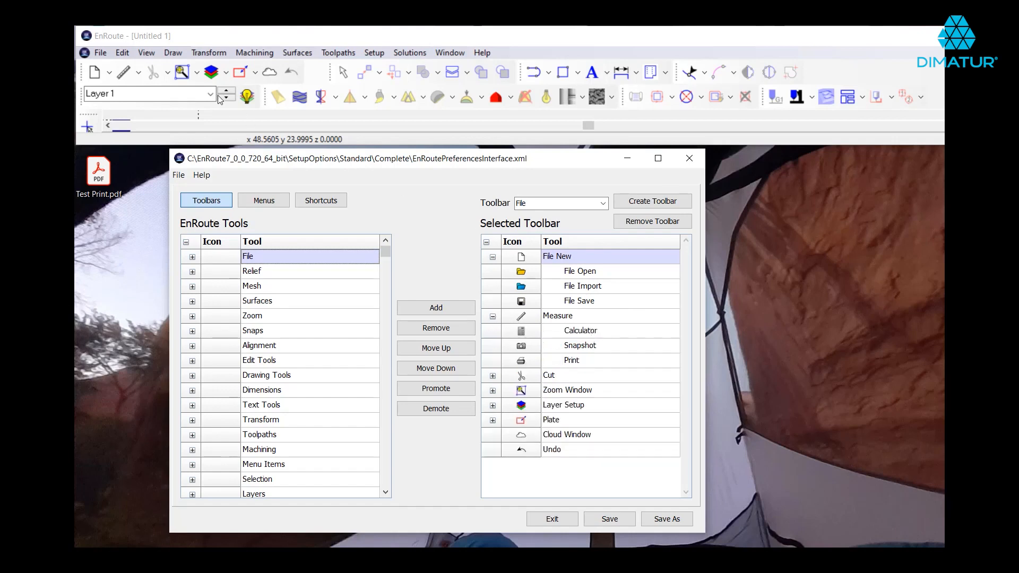
click(138, 75)
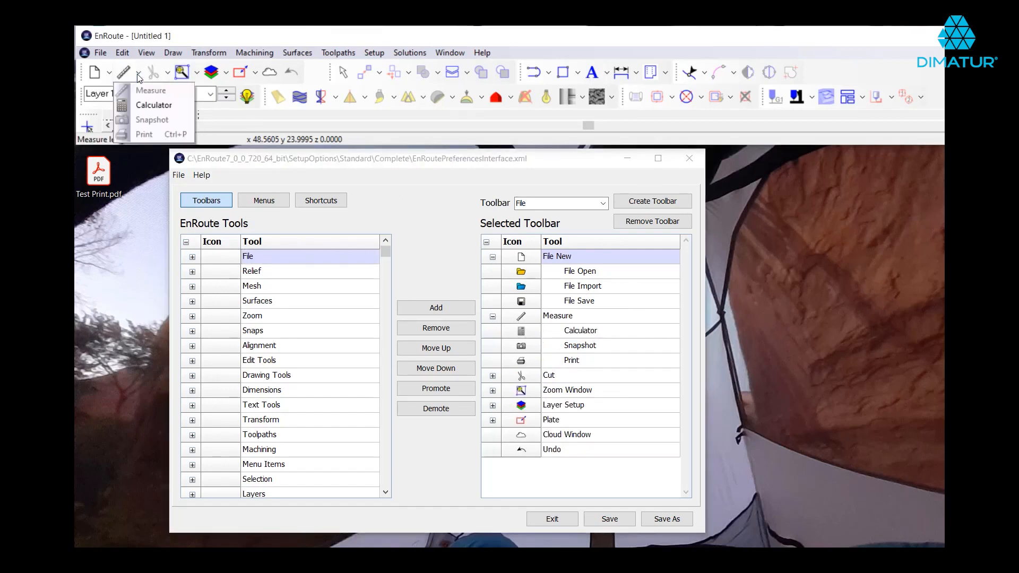
click(494, 320)
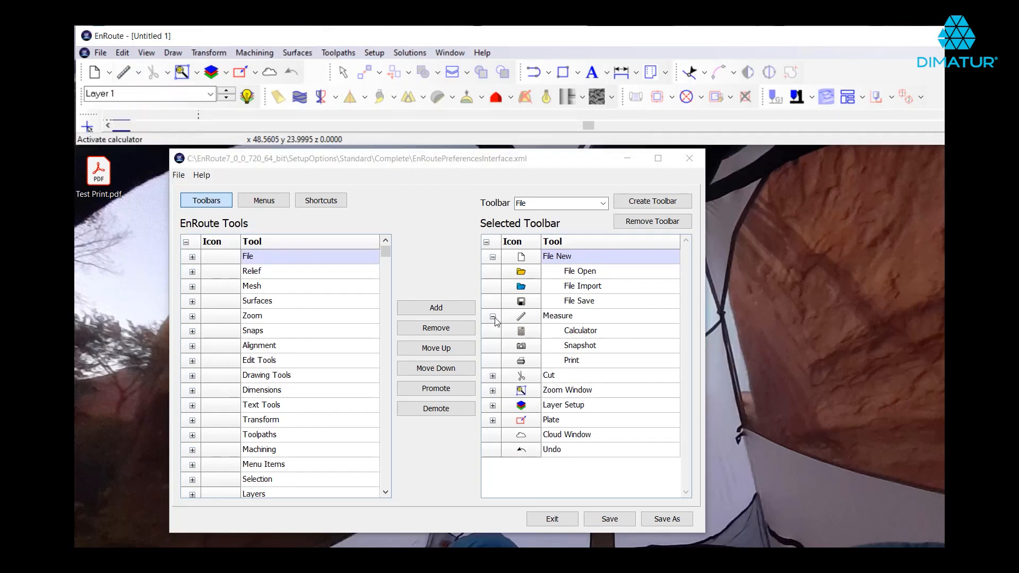
click(493, 316)
click(493, 257)
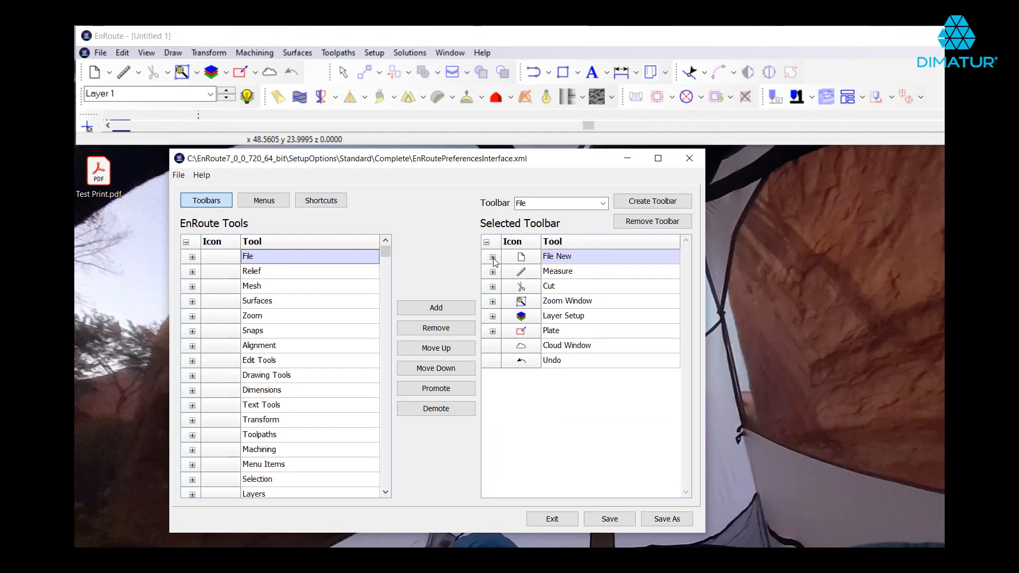
Step: Promote File Save out of the File New group to a top-level tool of the File toolbar
click(493, 257)
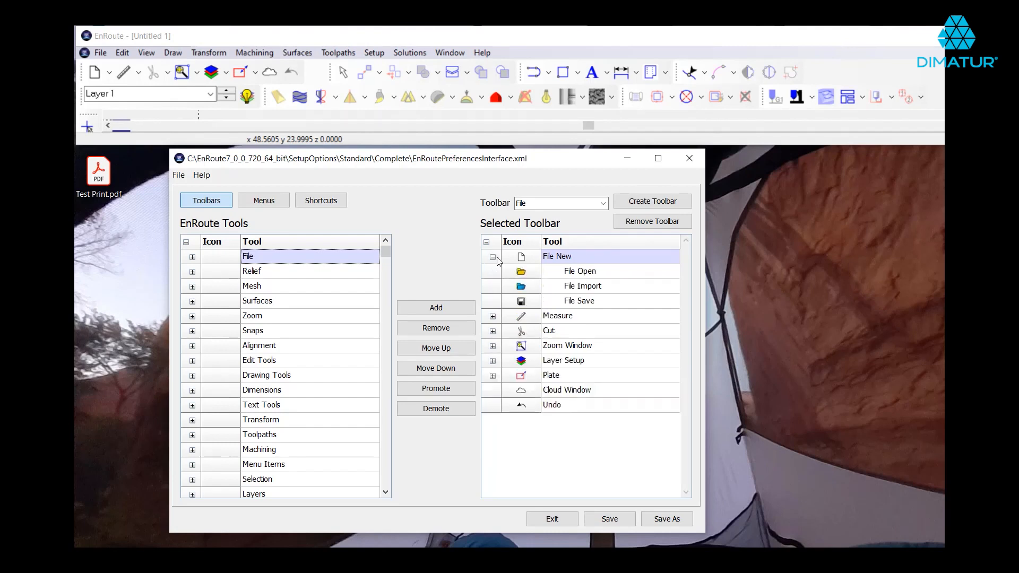
click(605, 304)
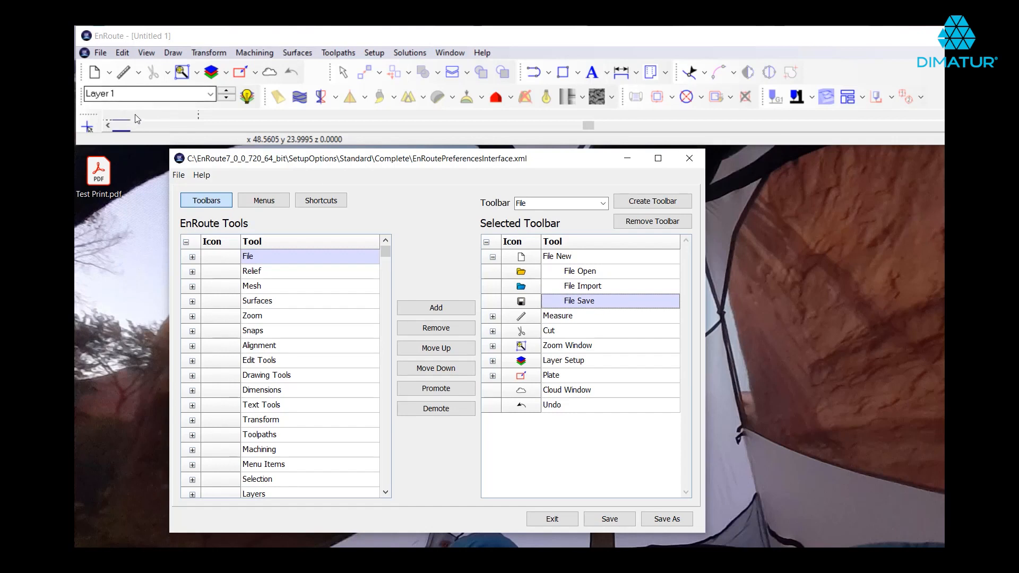
click(476, 393)
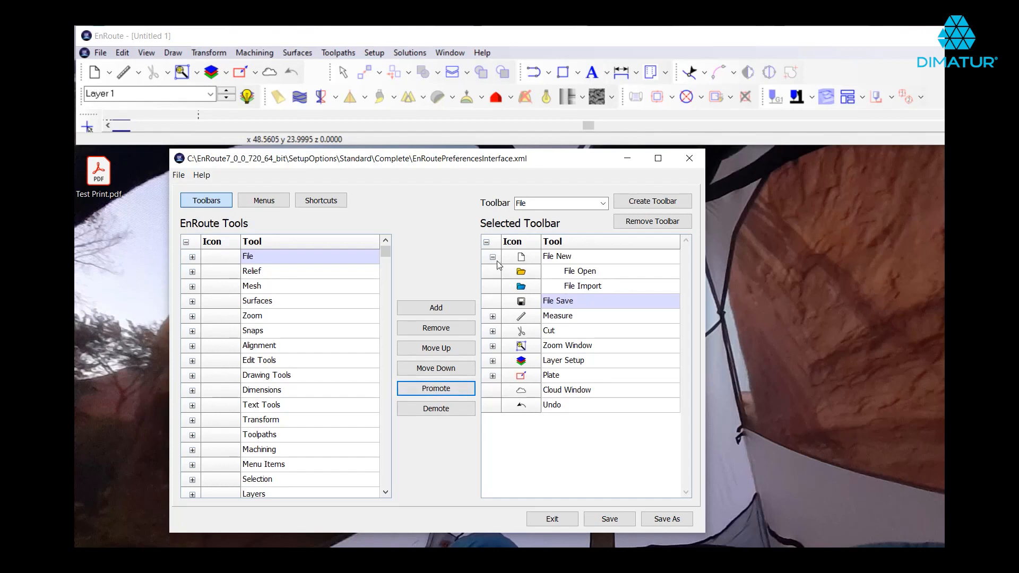
click(493, 257)
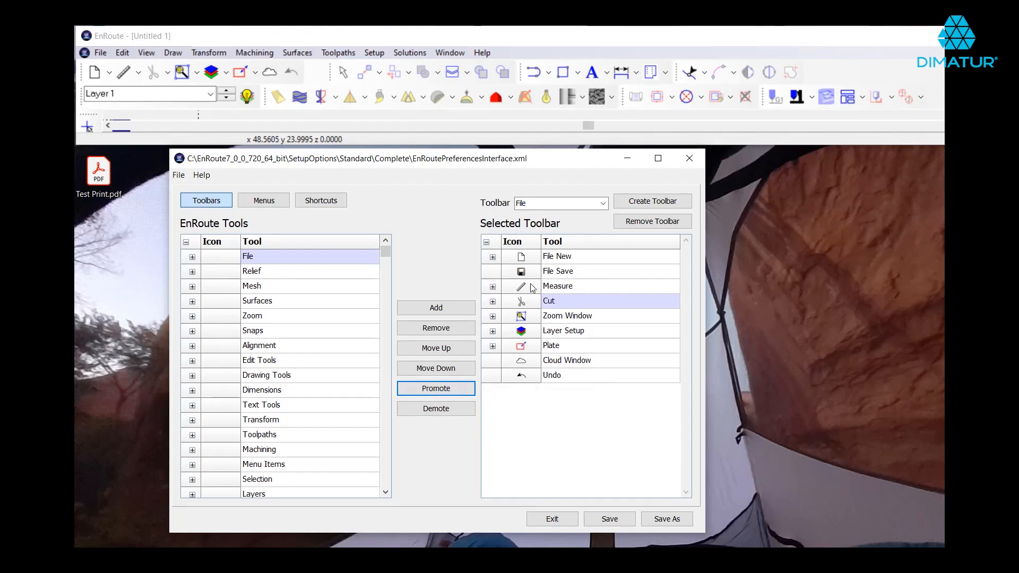
Step: Demote File Save back into the File New group and collapse the group
click(576, 261)
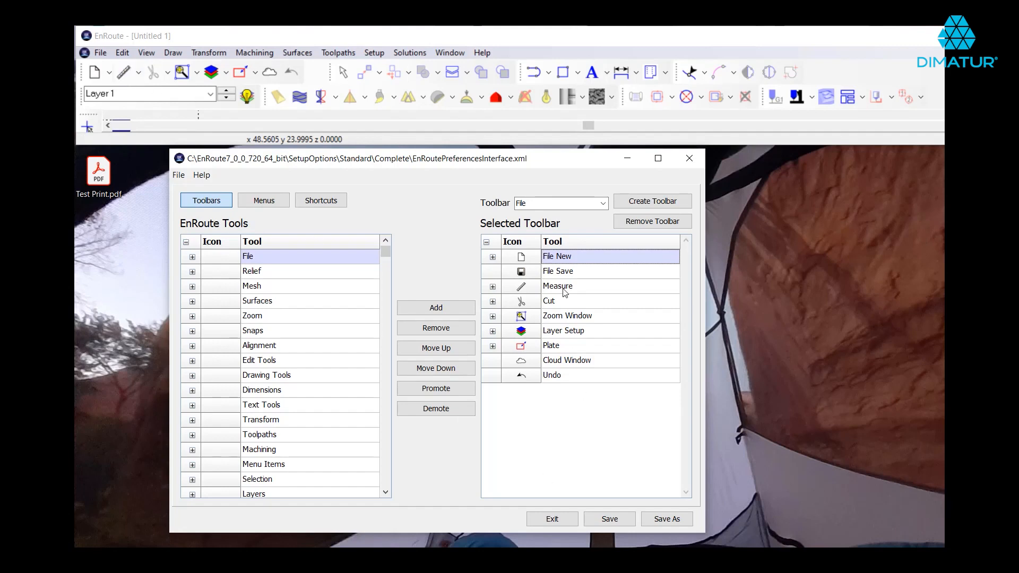
click(561, 271)
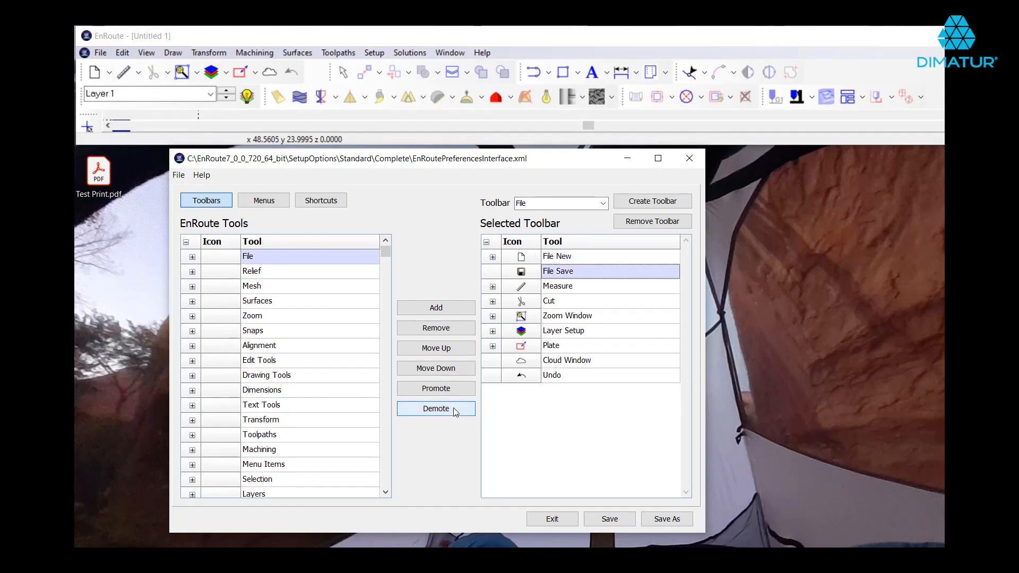
click(455, 412)
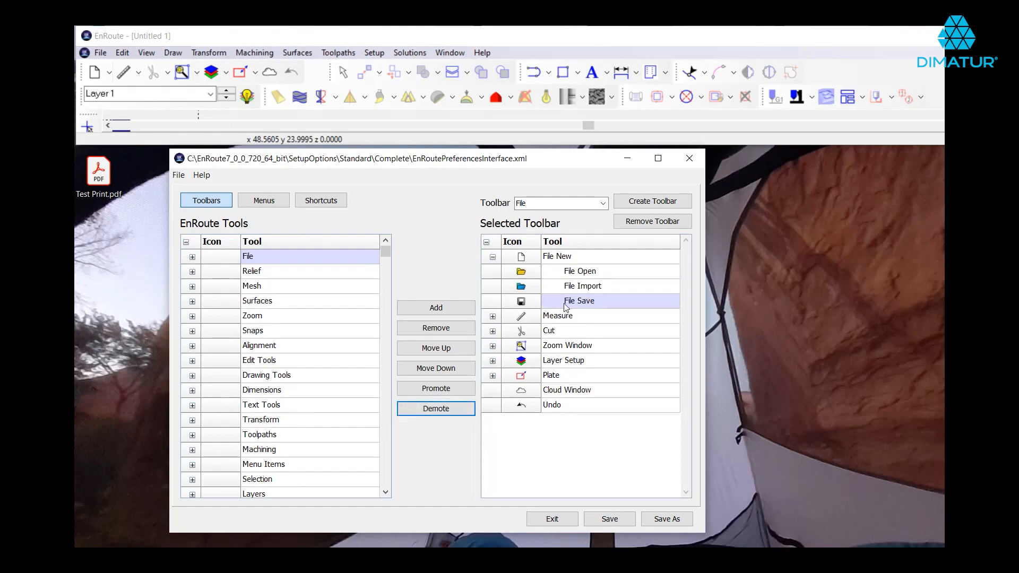
click(493, 258)
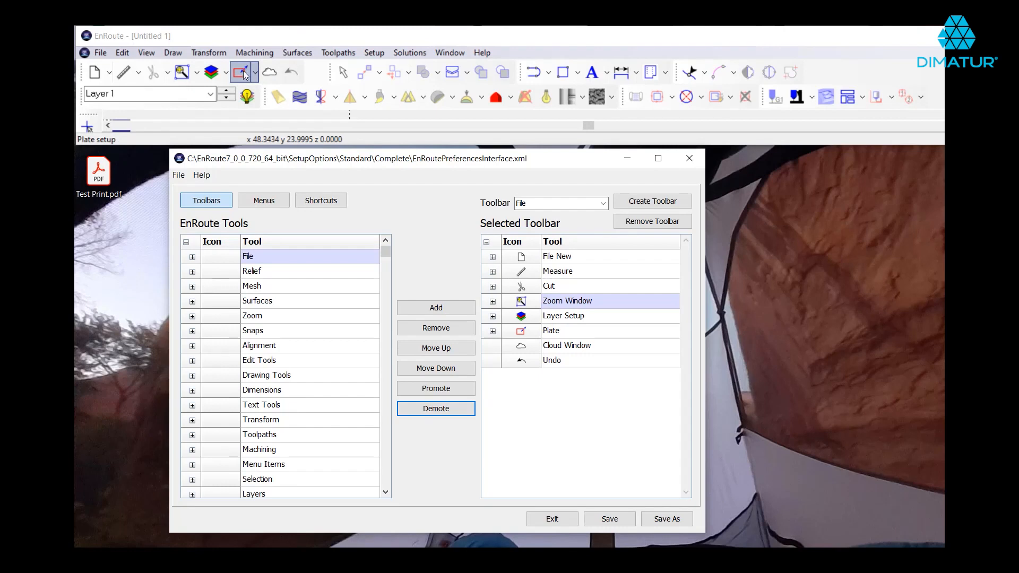
Step: Move the Plate tool up the File toolbar so it sits directly below File New
click(568, 331)
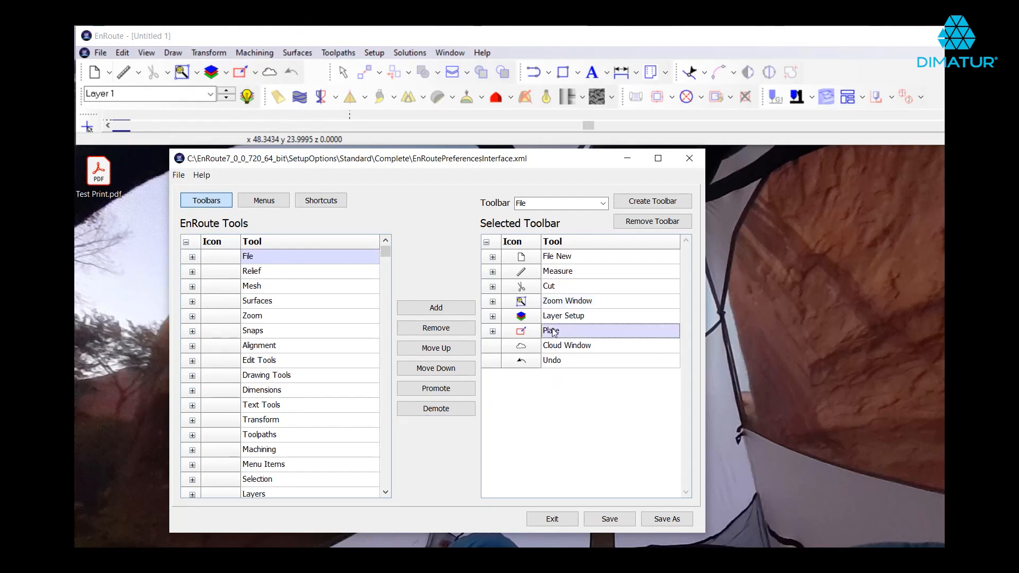
click(452, 351)
click(454, 352)
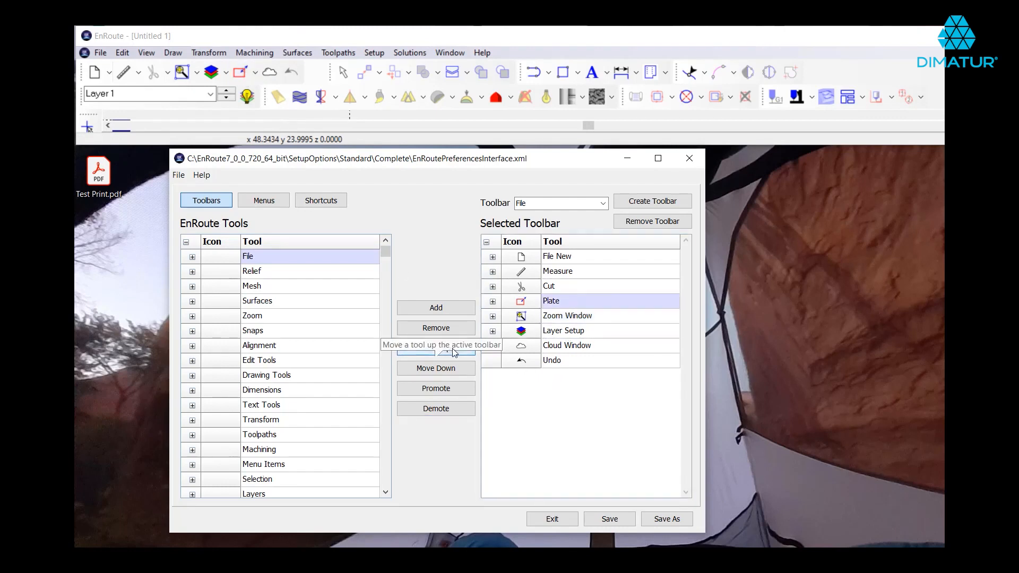
click(452, 350)
click(453, 350)
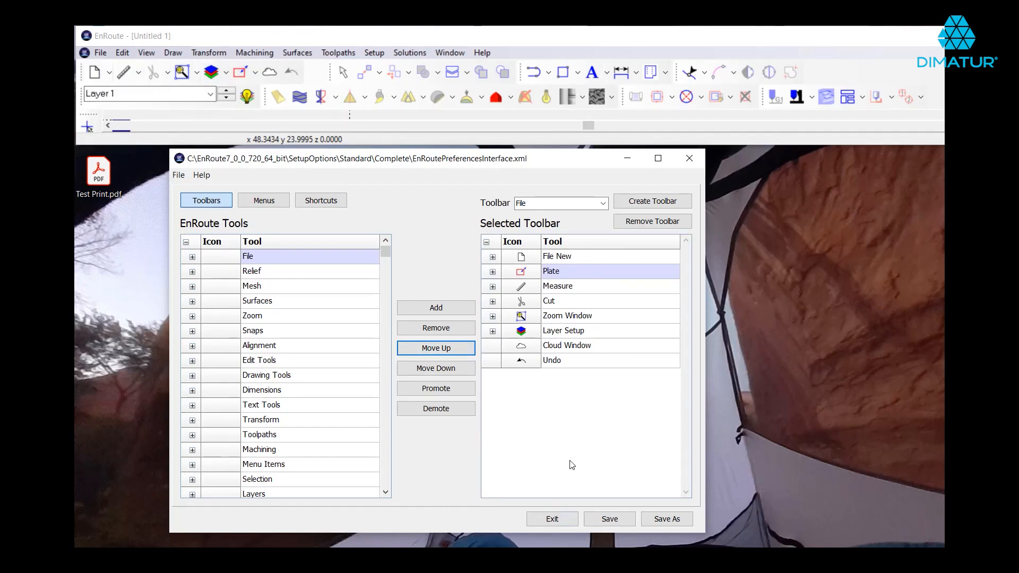
Step: Remove the Cut tool together with its nested tools from the File toolbar
click(492, 301)
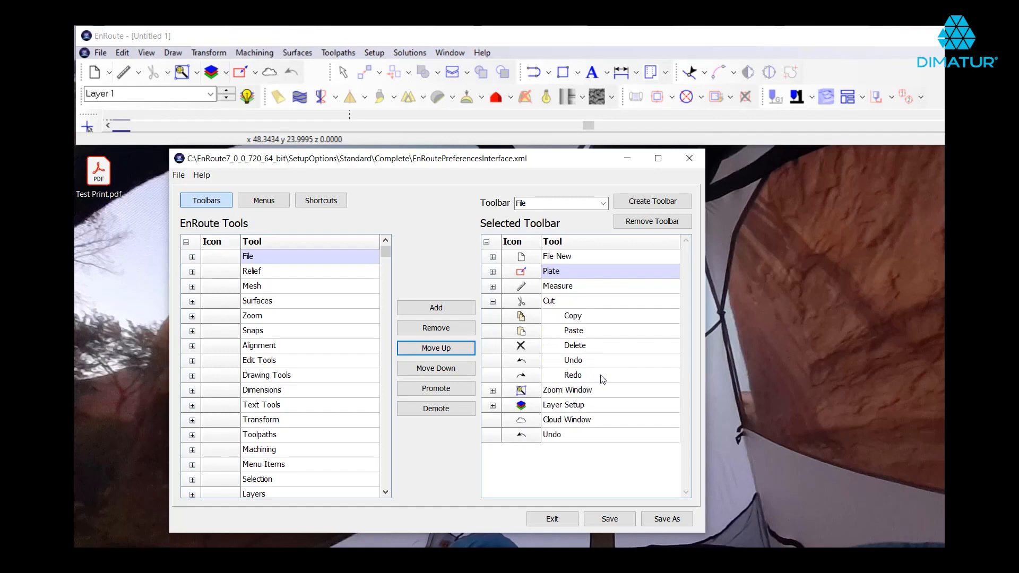
click(576, 303)
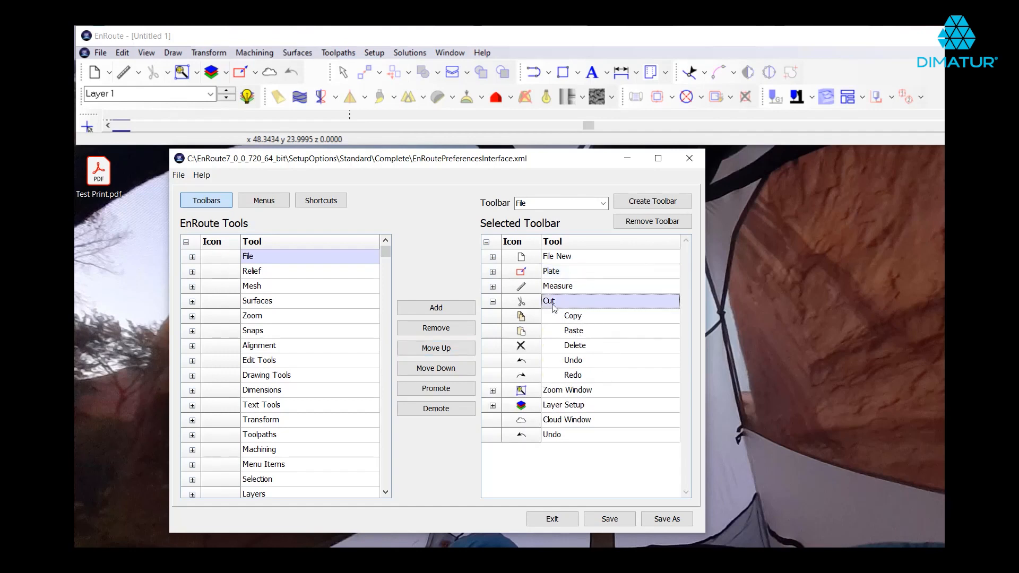
click(442, 333)
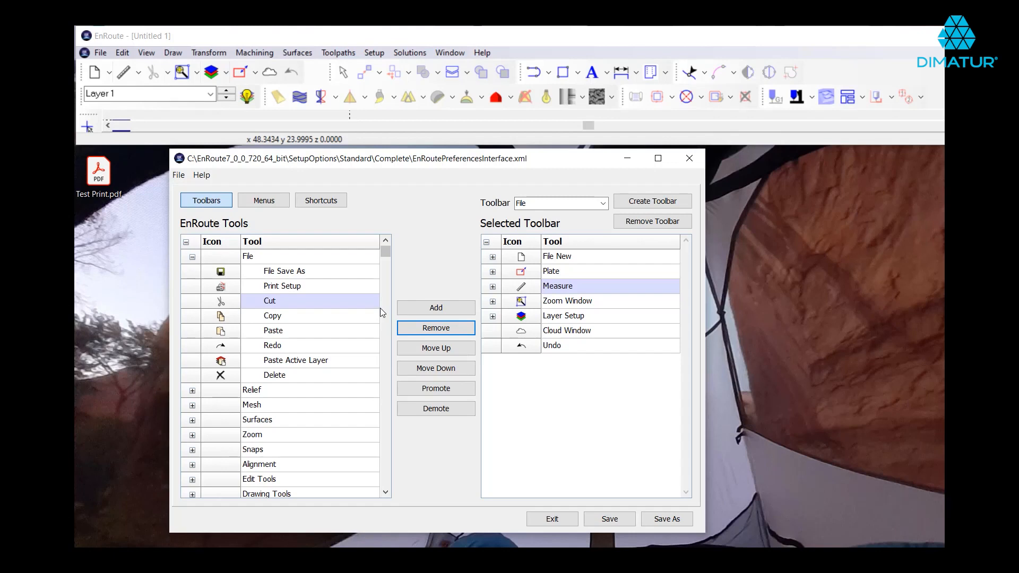
Step: Create a new toolbar and name it Favorites
click(679, 205)
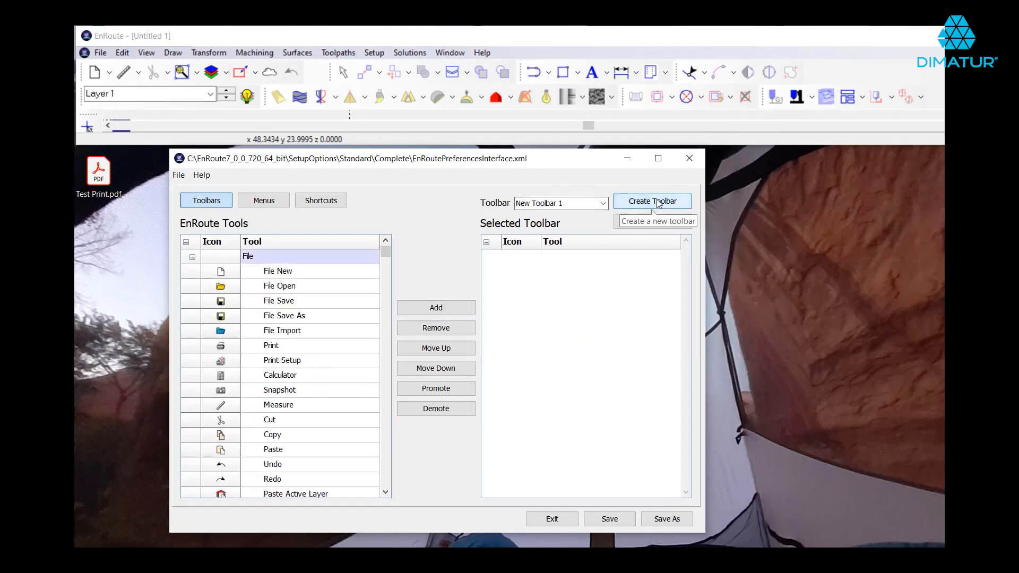
triple_click(589, 205)
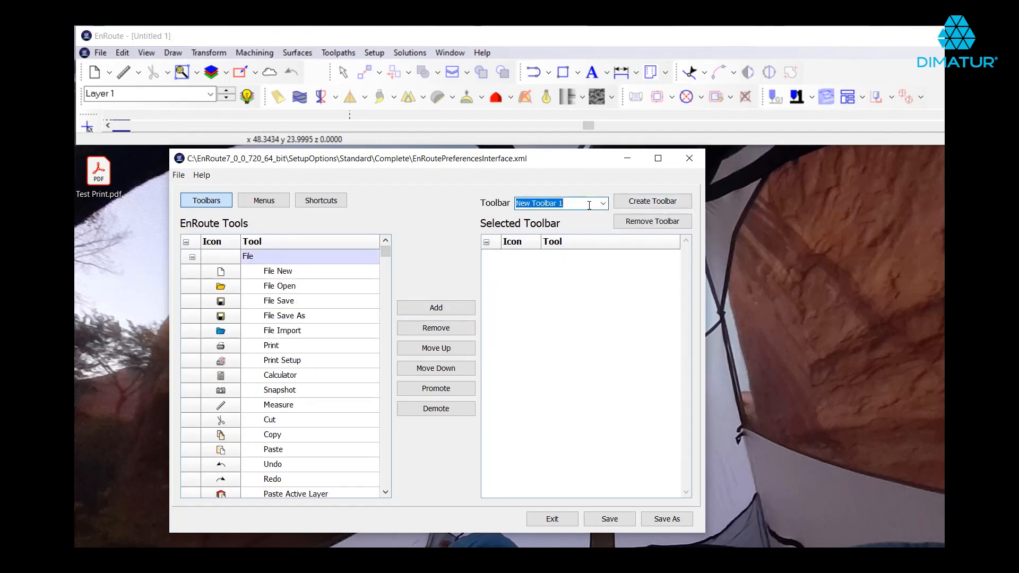
text(Favo)
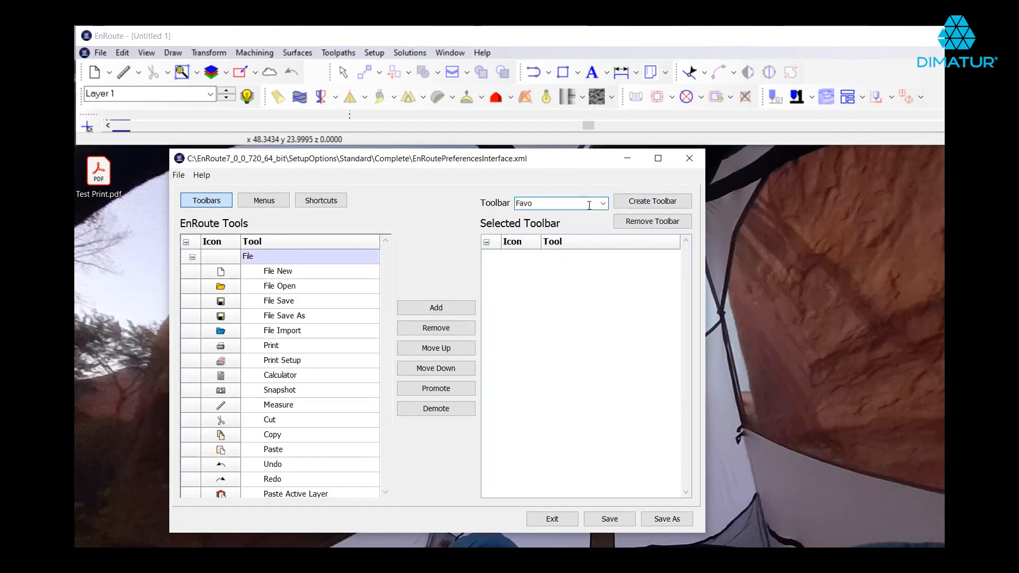
text(rites)
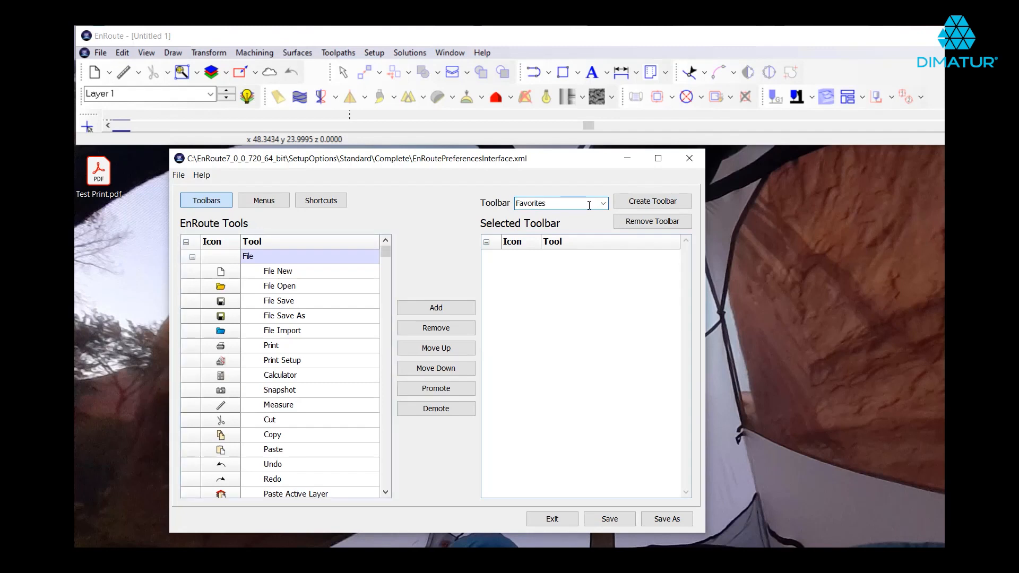
Step: Add the Create Relief and Edit Relief tools from the Relief category to the Favorites toolbar
click(192, 257)
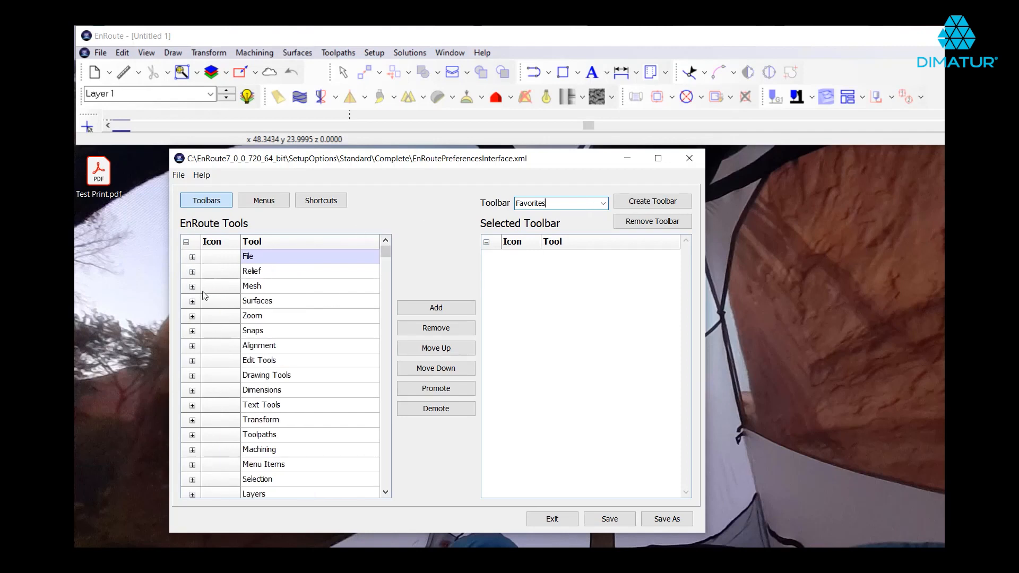
click(193, 272)
click(261, 289)
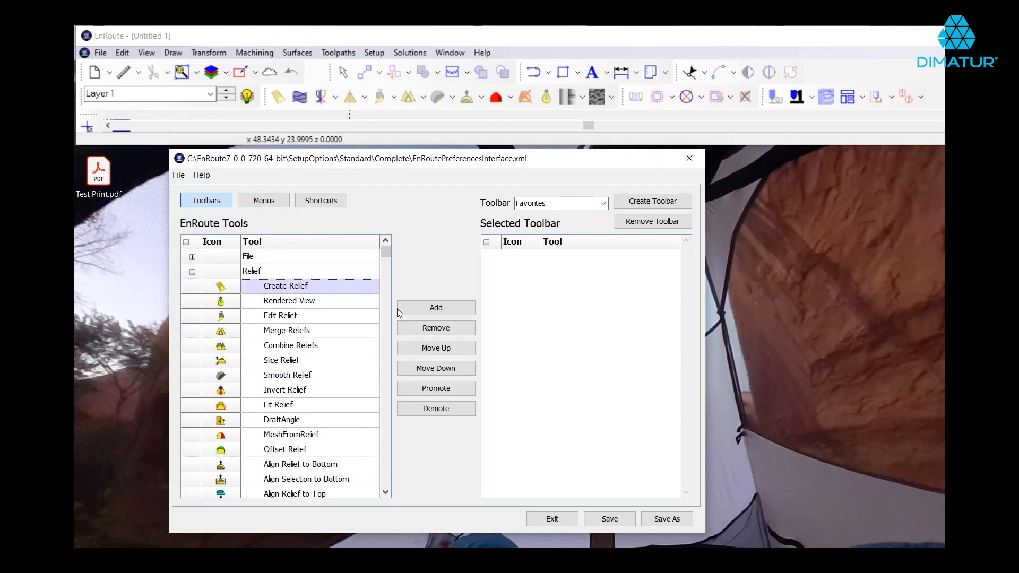
click(411, 307)
click(338, 302)
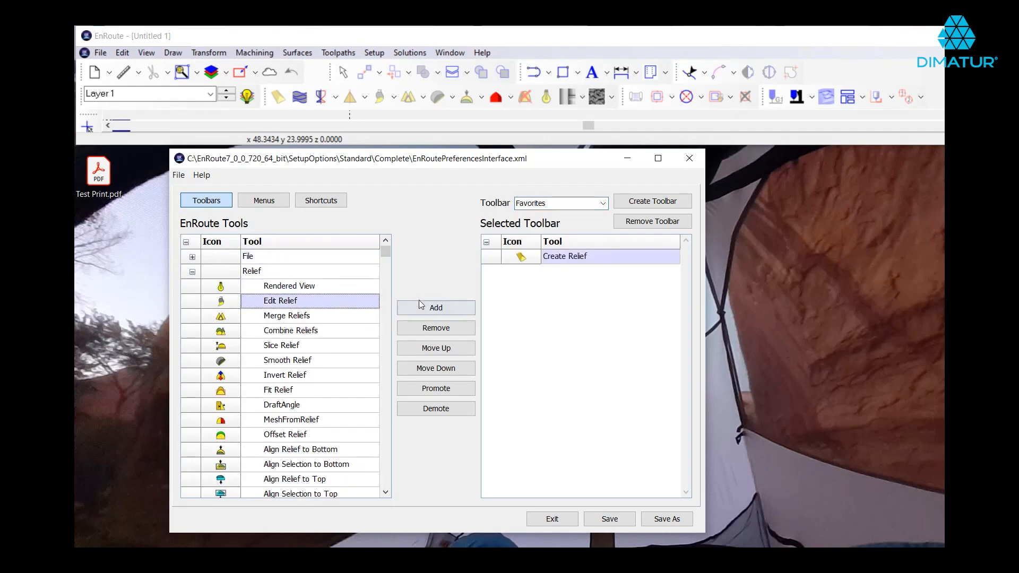
click(409, 310)
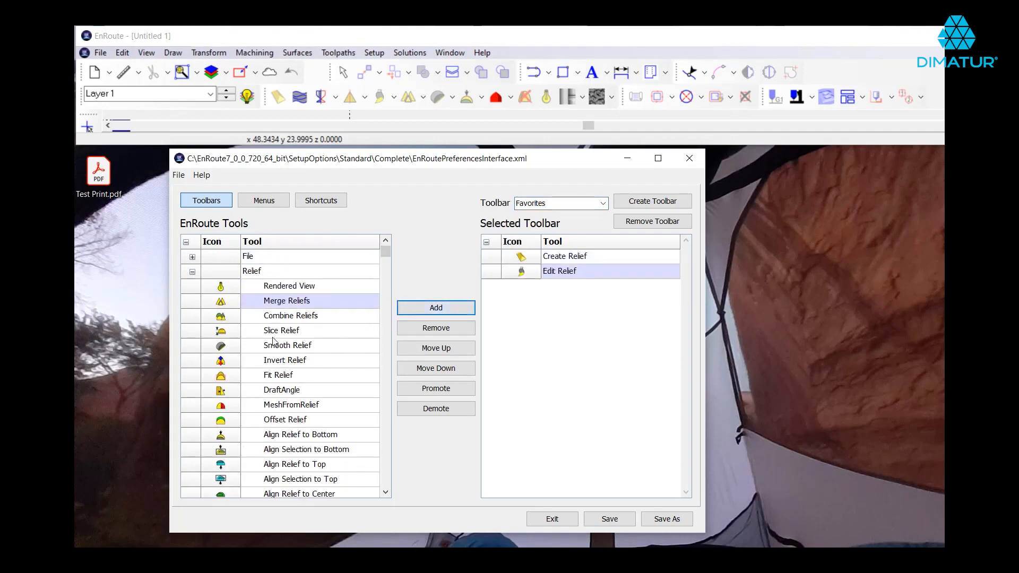
click(193, 272)
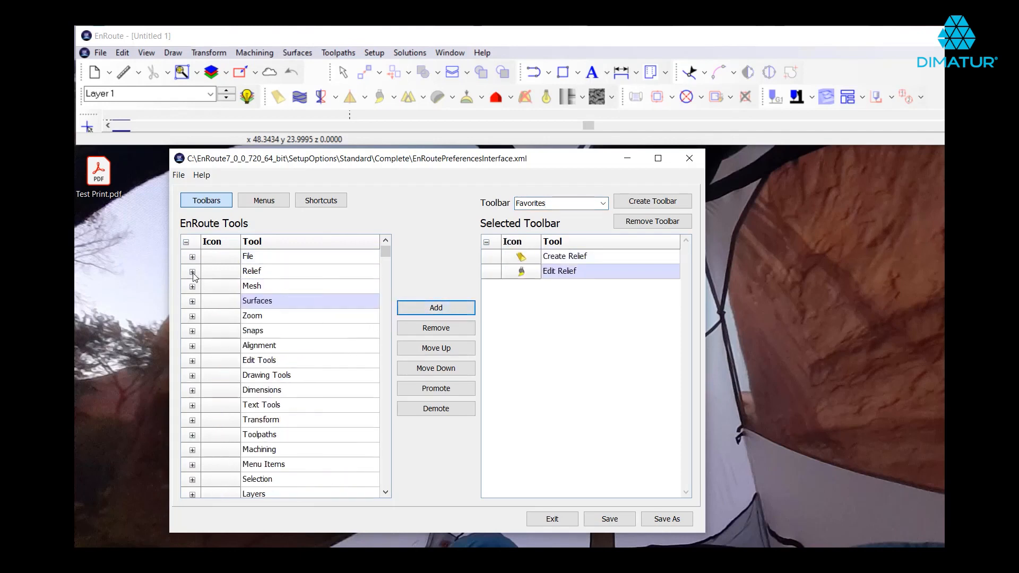
Step: Add the Bezier and Line tools from the Drawing Tools category to the Favorites toolbar
click(193, 375)
click(267, 424)
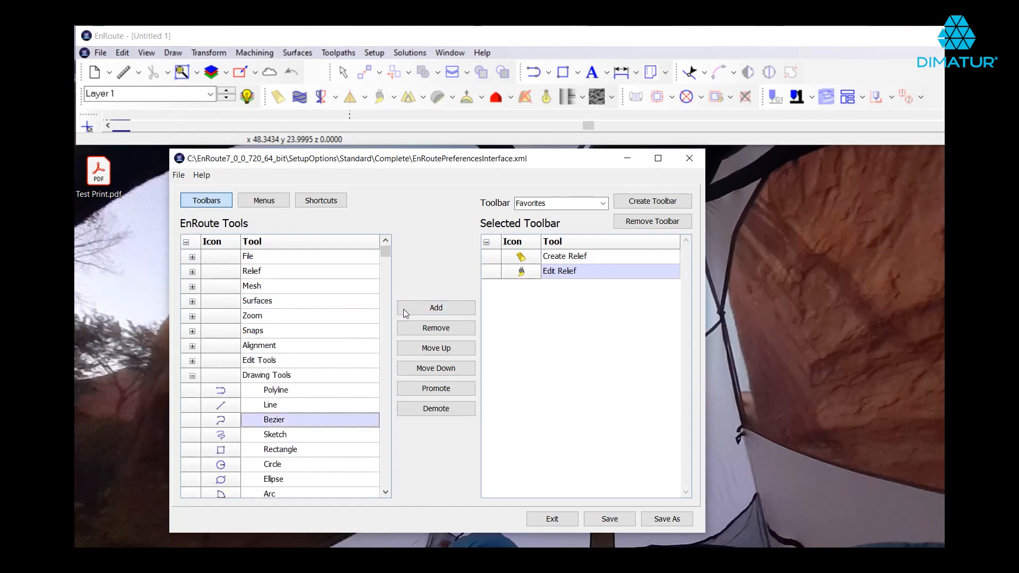
click(413, 309)
click(313, 407)
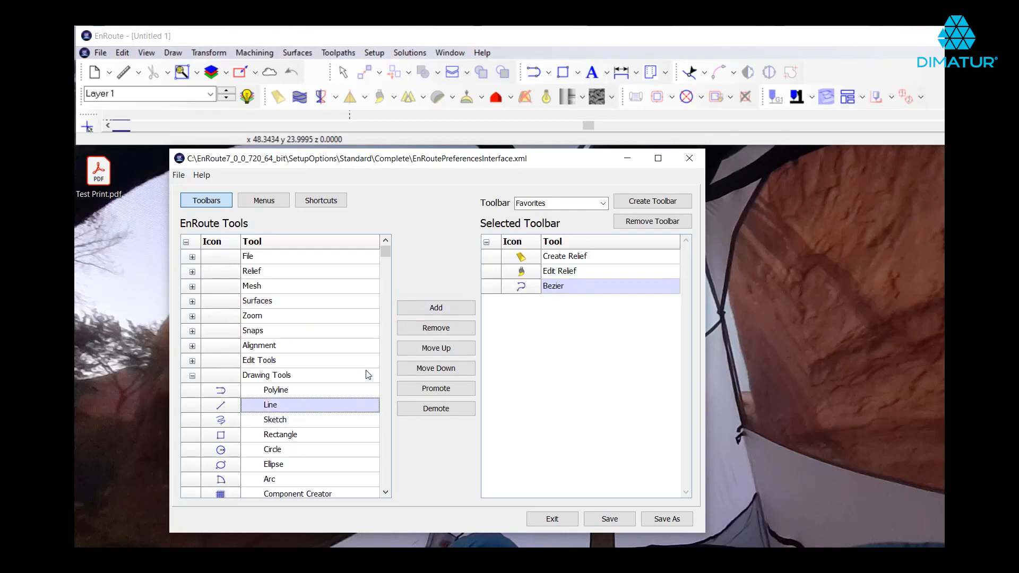
click(435, 310)
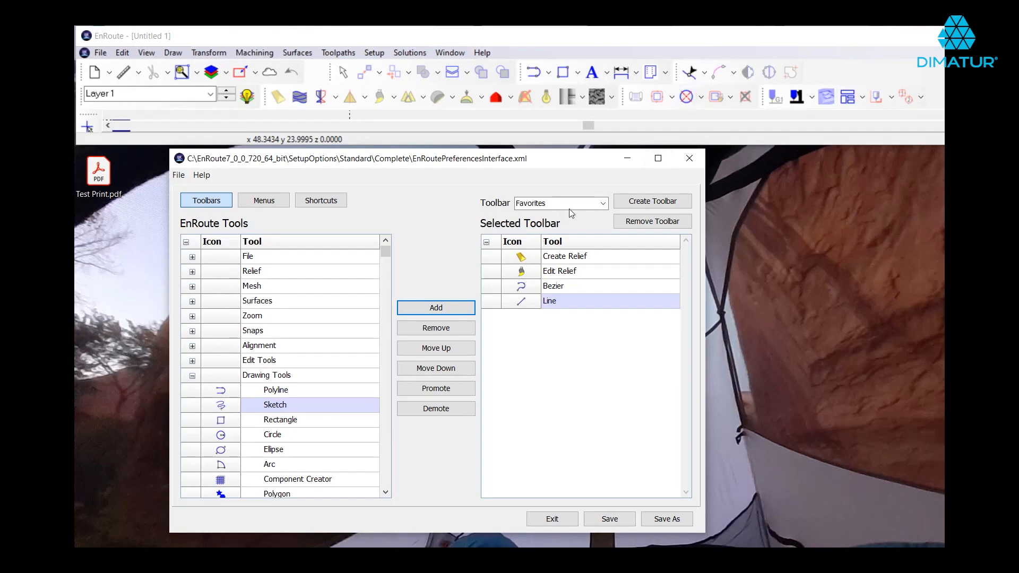
Step: Remove the Favorites toolbar and check the list of remaining toolbars
click(676, 226)
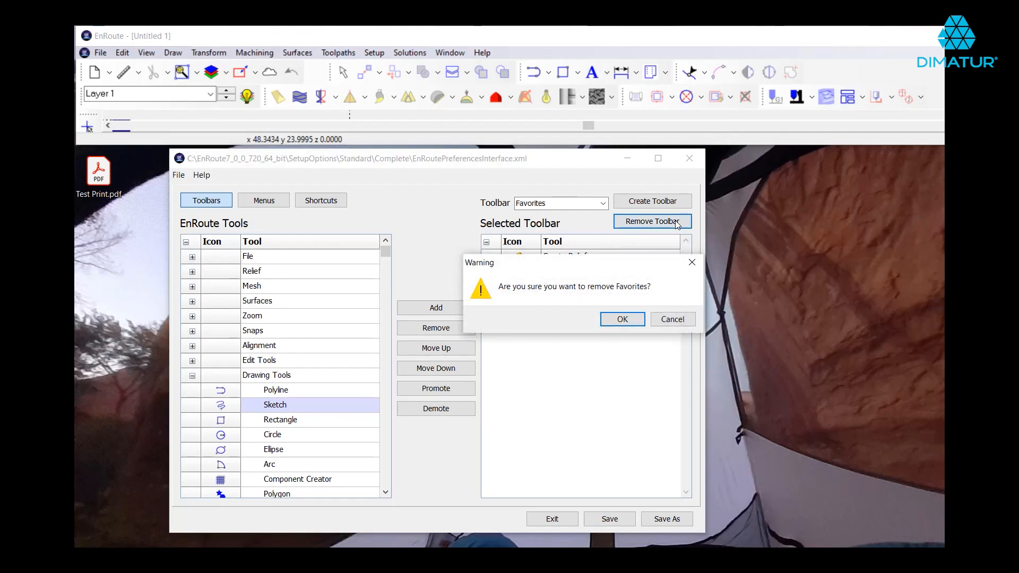
click(623, 319)
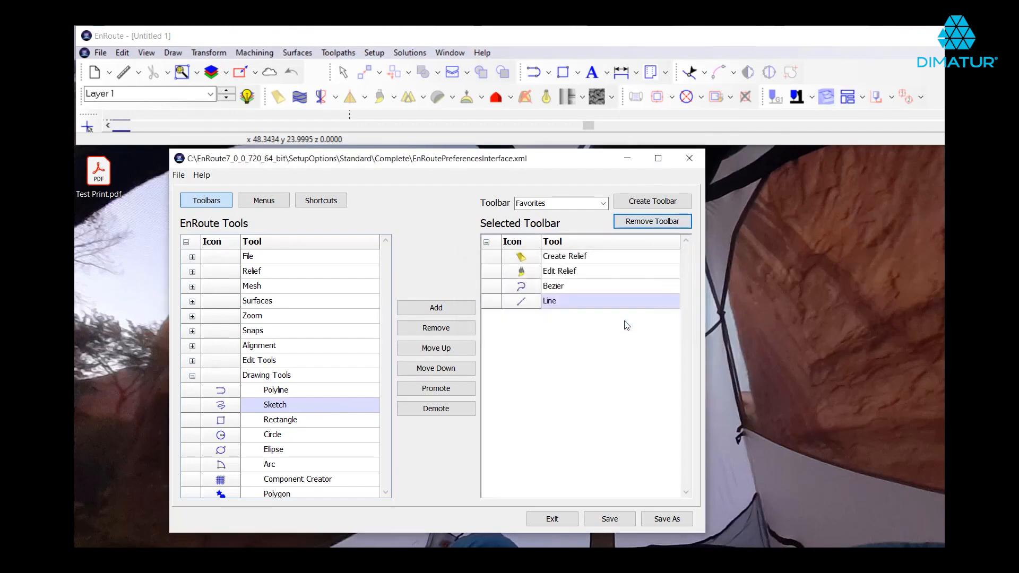
click(604, 204)
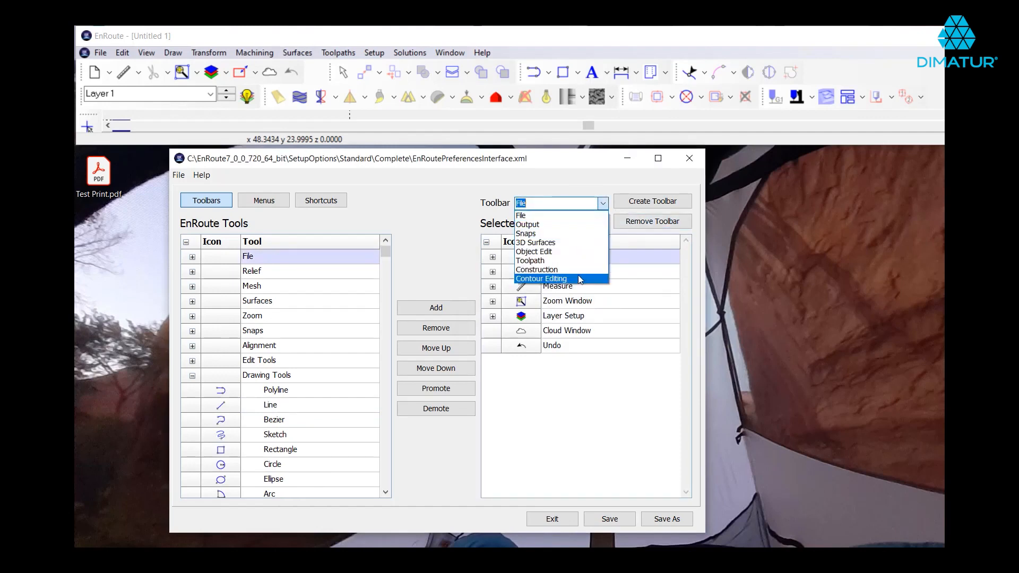
click(567, 381)
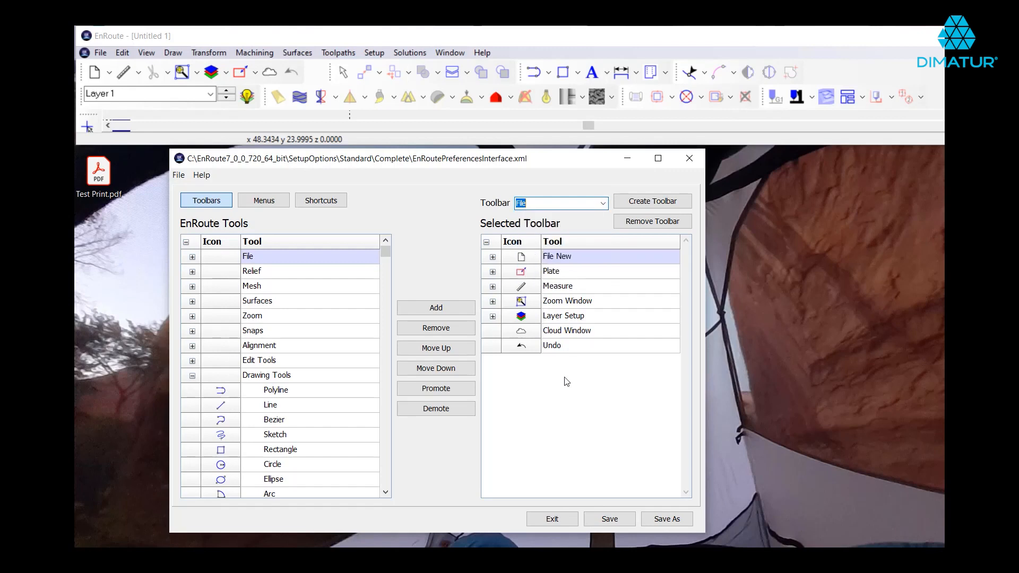